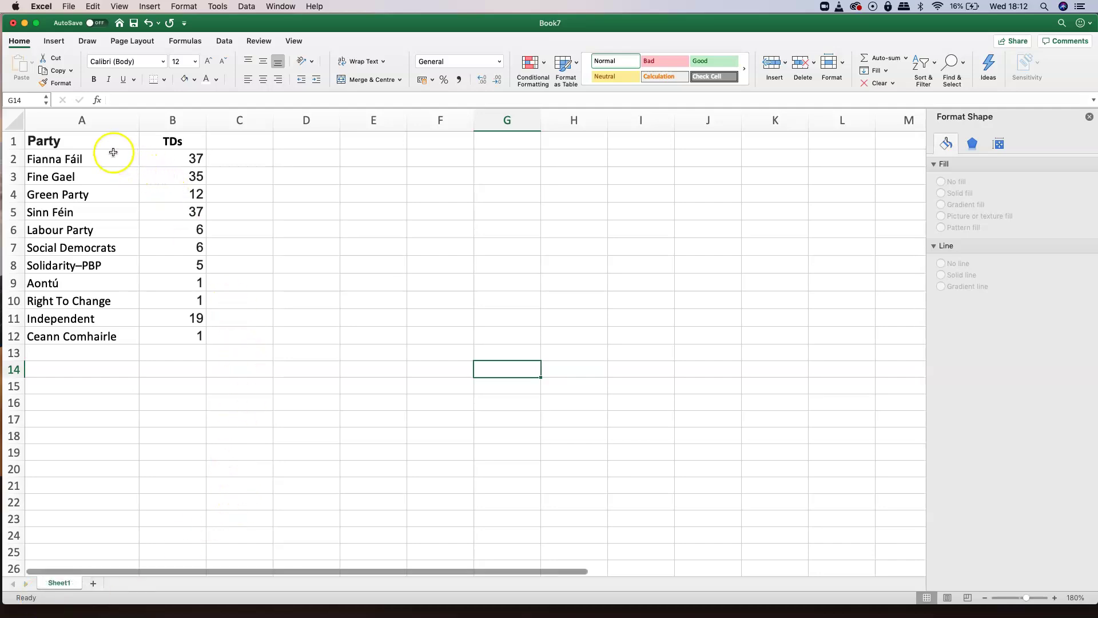
Select the Party and TDs seat table in A1:B12 as chart data
left_click_drag(106, 142, 171, 339)
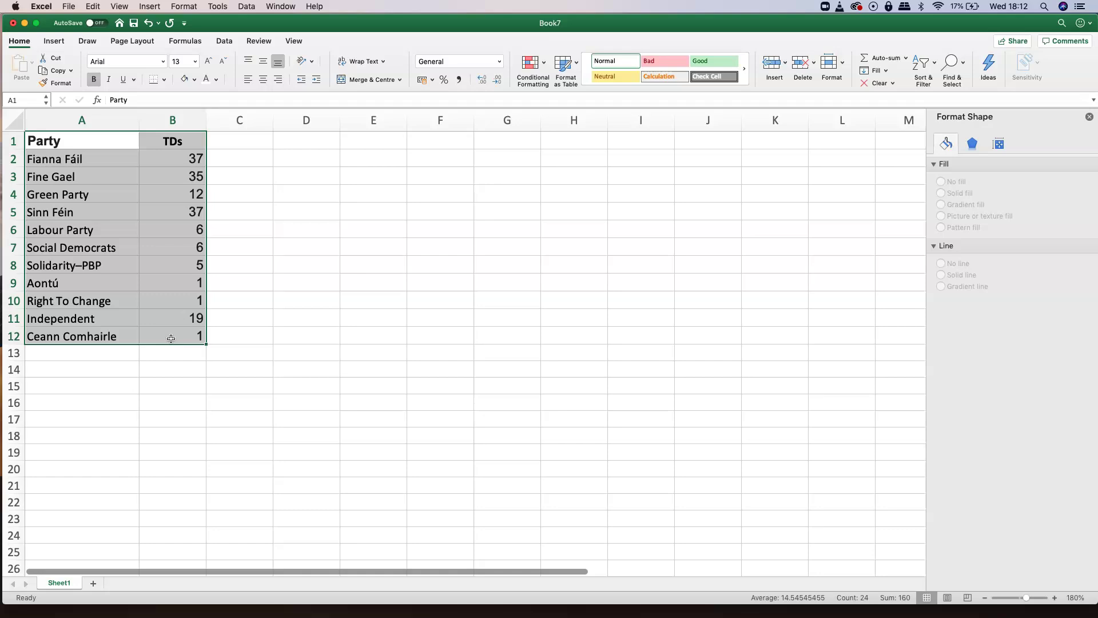
left_click(122, 76)
Insert a plain 2-D pie chart of TDs per party
left_click(54, 41)
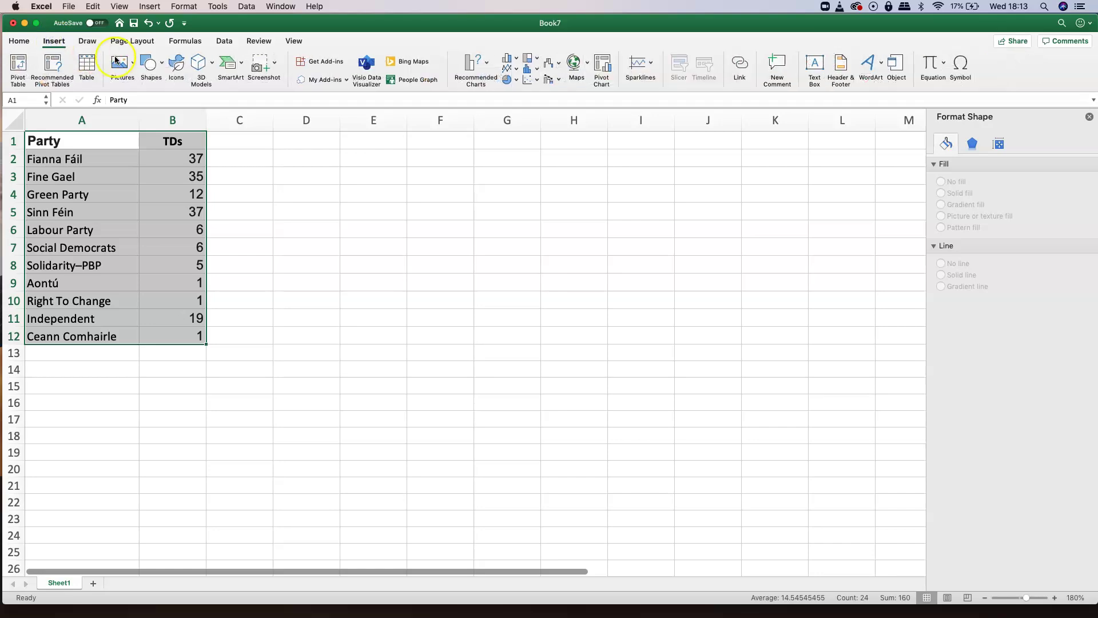
left_click(517, 82)
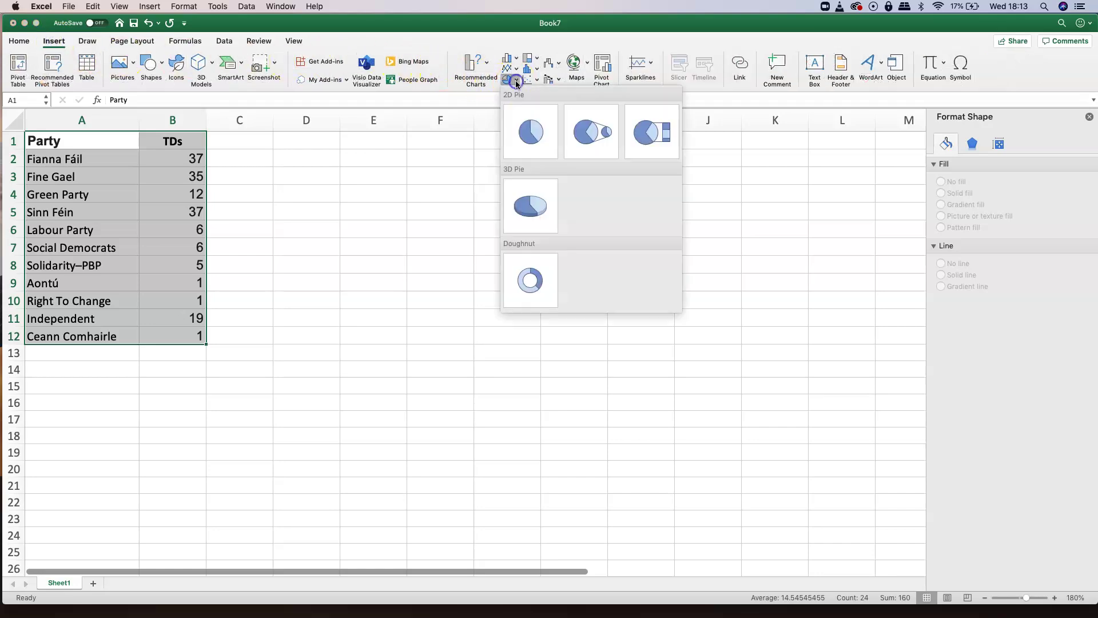
left_click(530, 134)
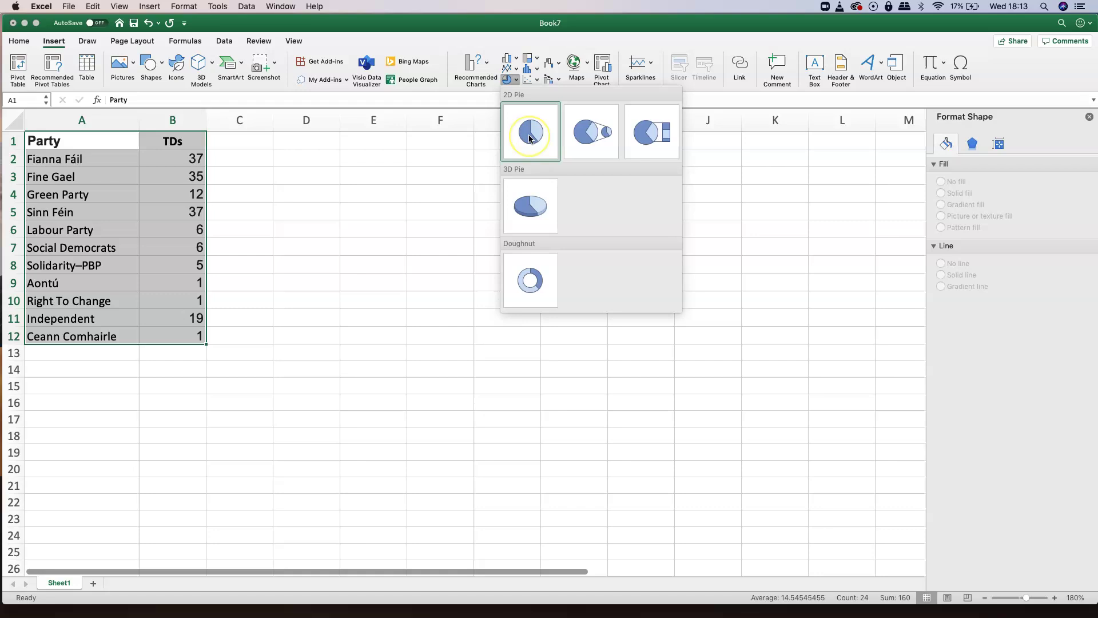
left_click(529, 138)
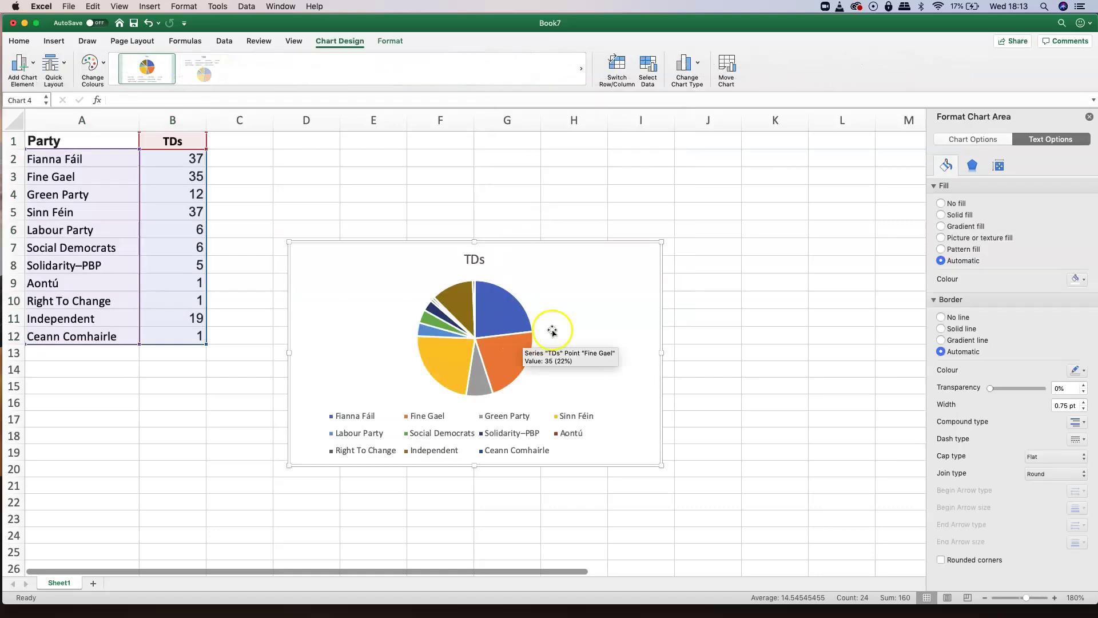
Move the pie chart beside the table and enlarge it to span roughly C8:L29
left_click_drag(580, 298, 535, 202)
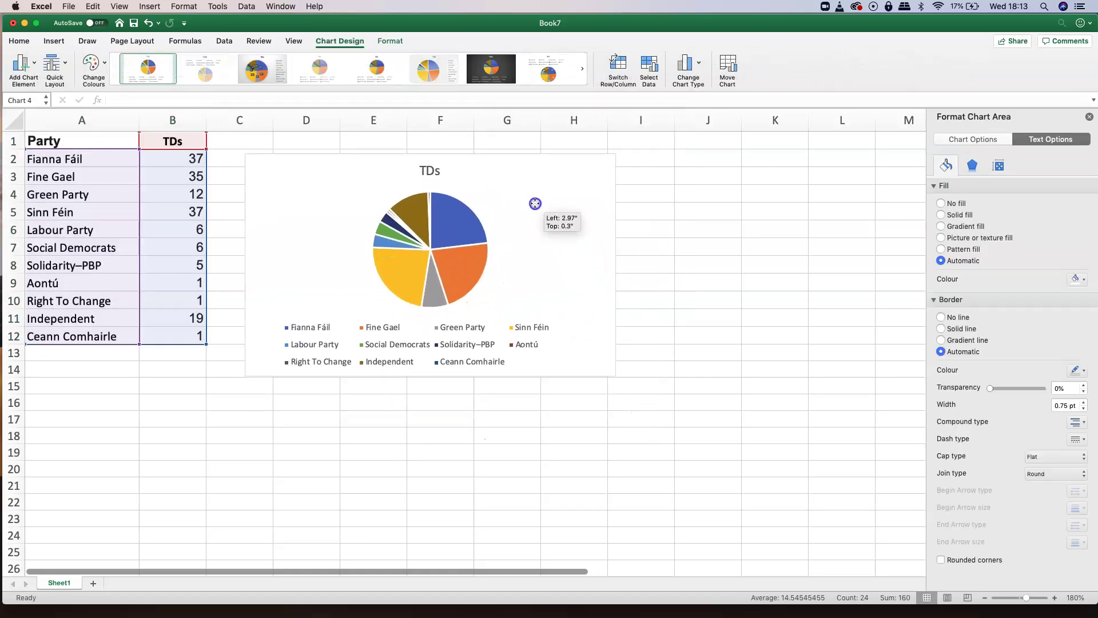
left_click_drag(615, 375, 799, 522)
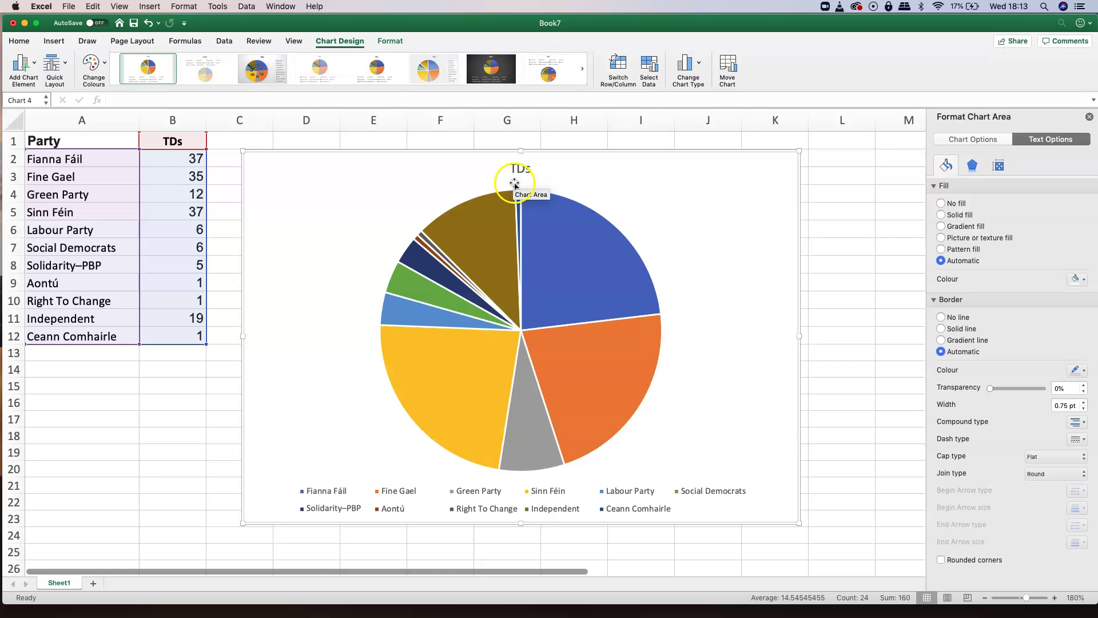
left_click(561, 264)
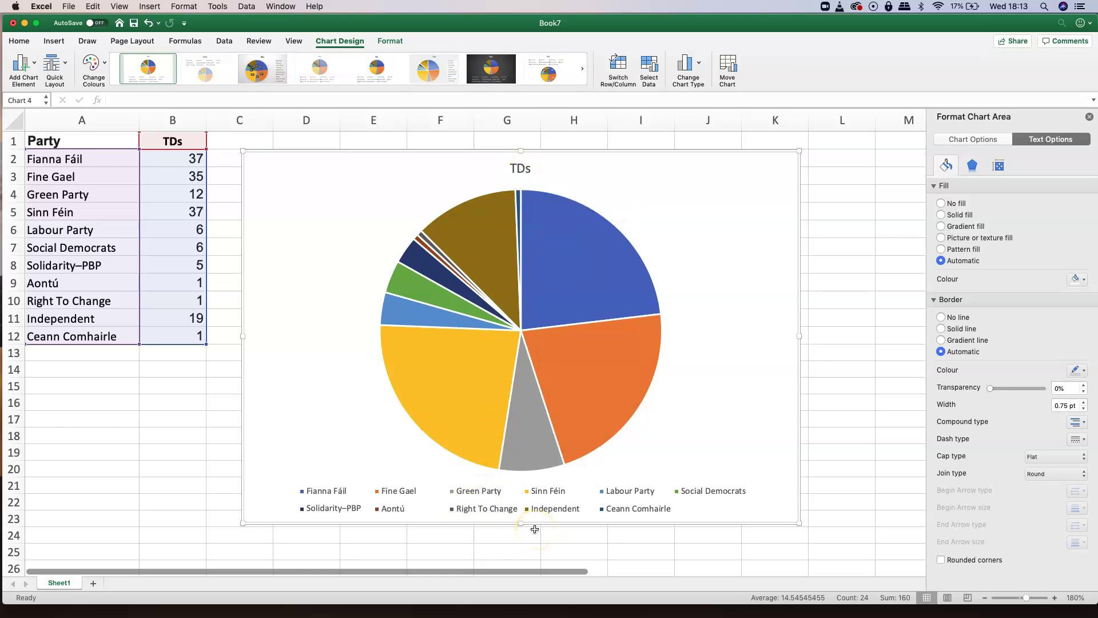
left_click(518, 166)
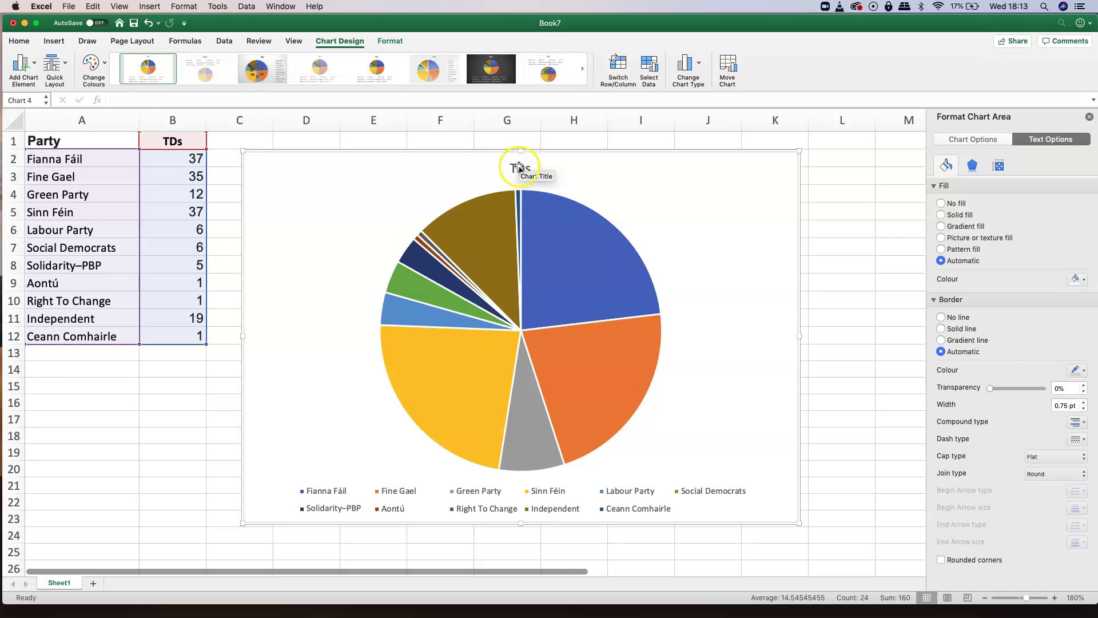
Change the chart title from 'TDs' to '33rd Dáil Composition'
double_click(518, 167)
type("33rd Dáil")
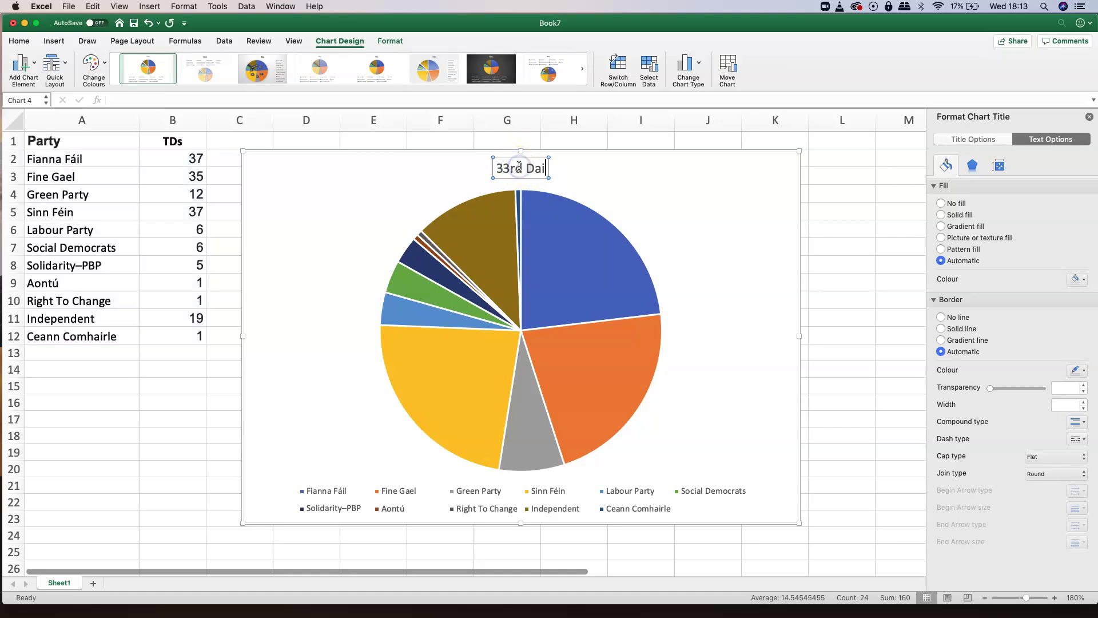
type(" Composition")
left_click(735, 349)
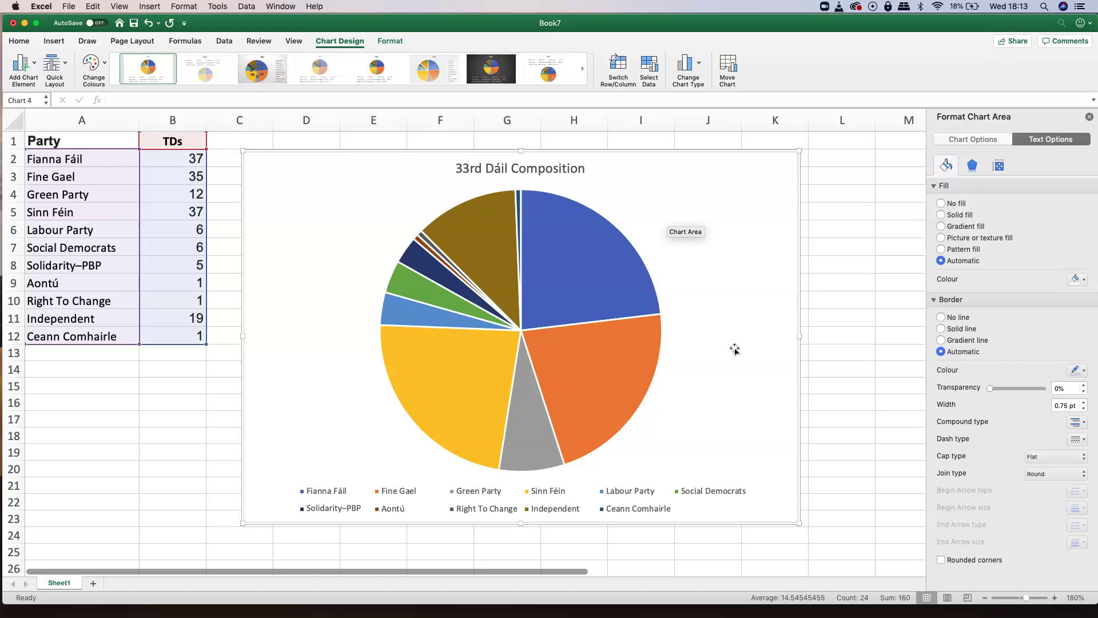
Select the party legend and delete it from the pie chart
left_click(478, 501)
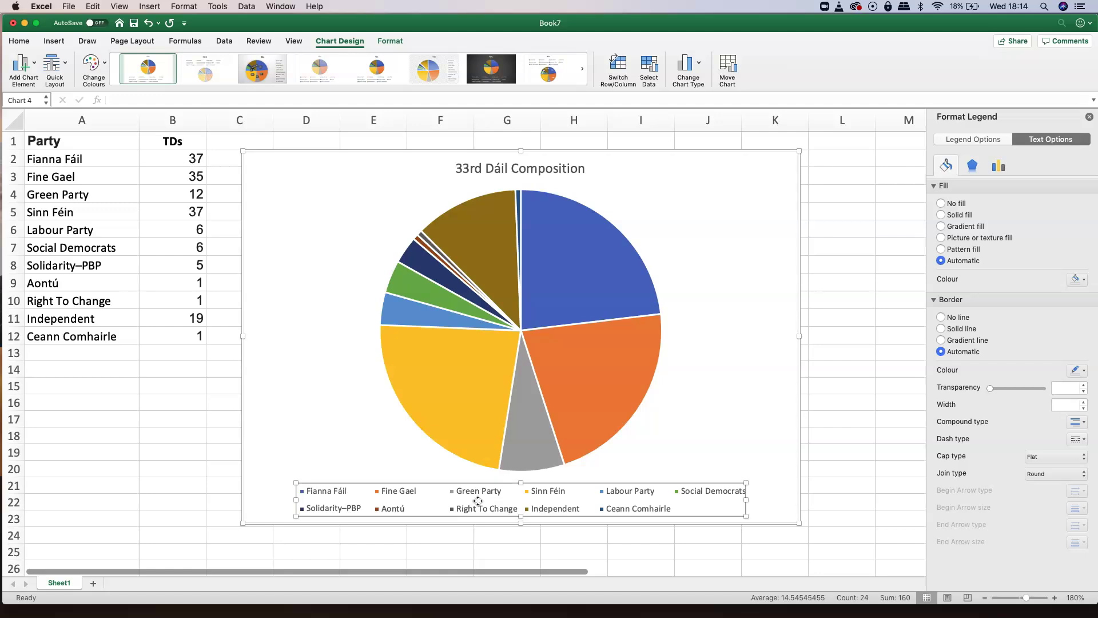
left_click(453, 477)
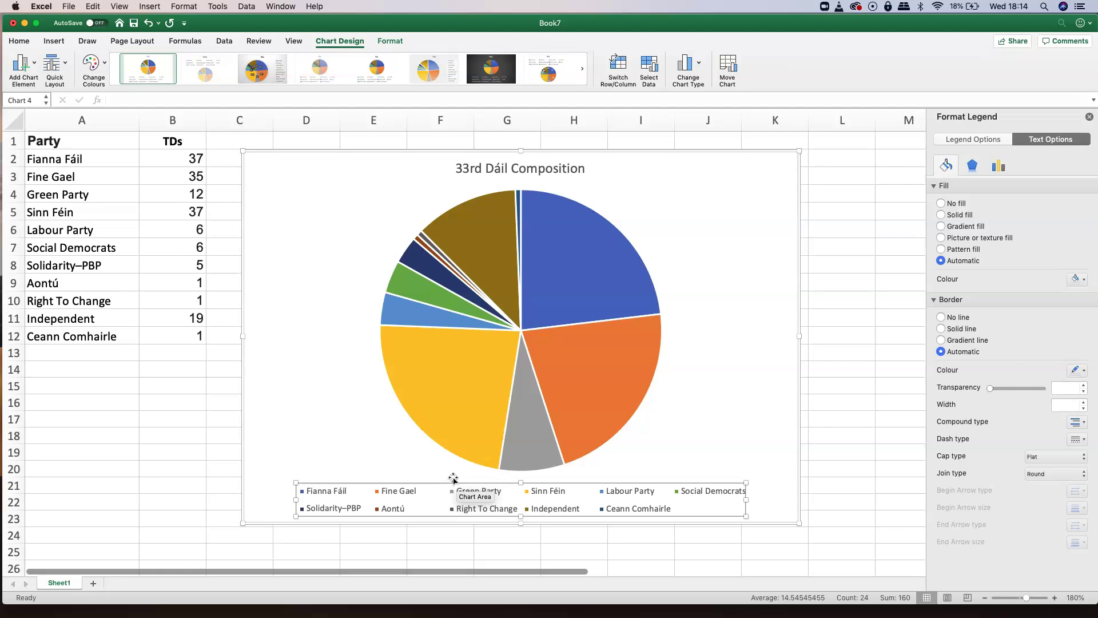
left_click(466, 502)
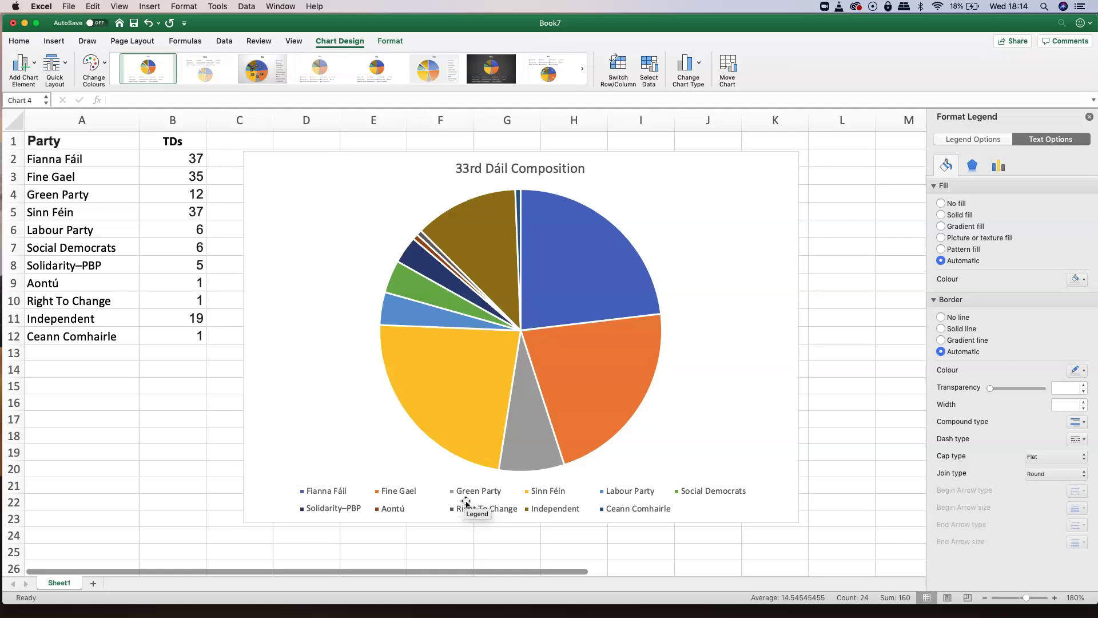
key("Delete")
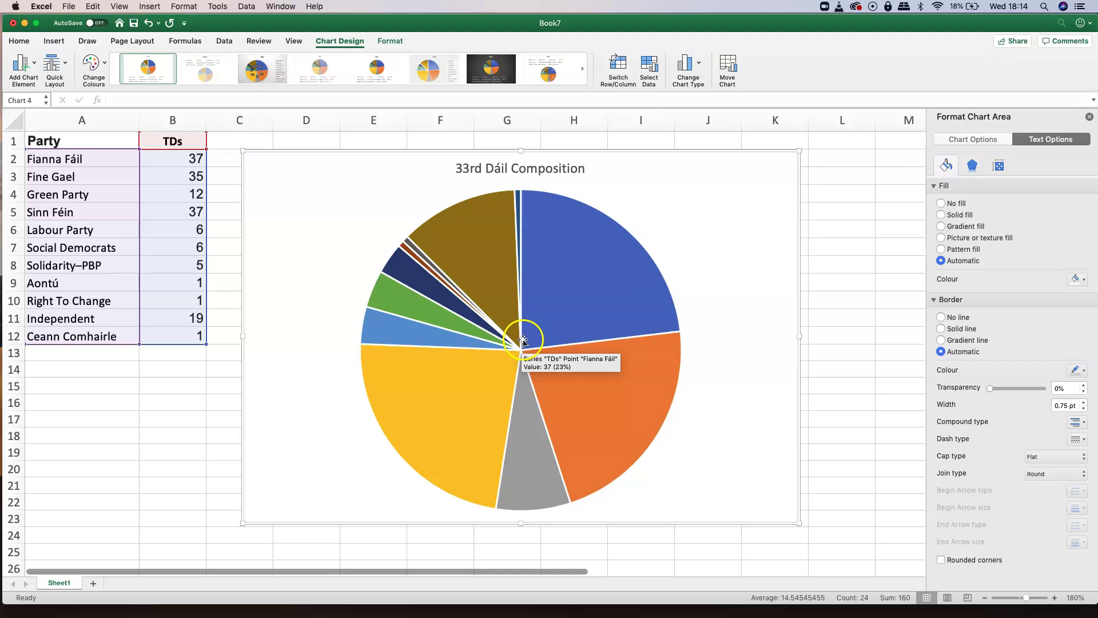
Add value data labels showing each party's TD count to the pie slices
left_click(540, 324)
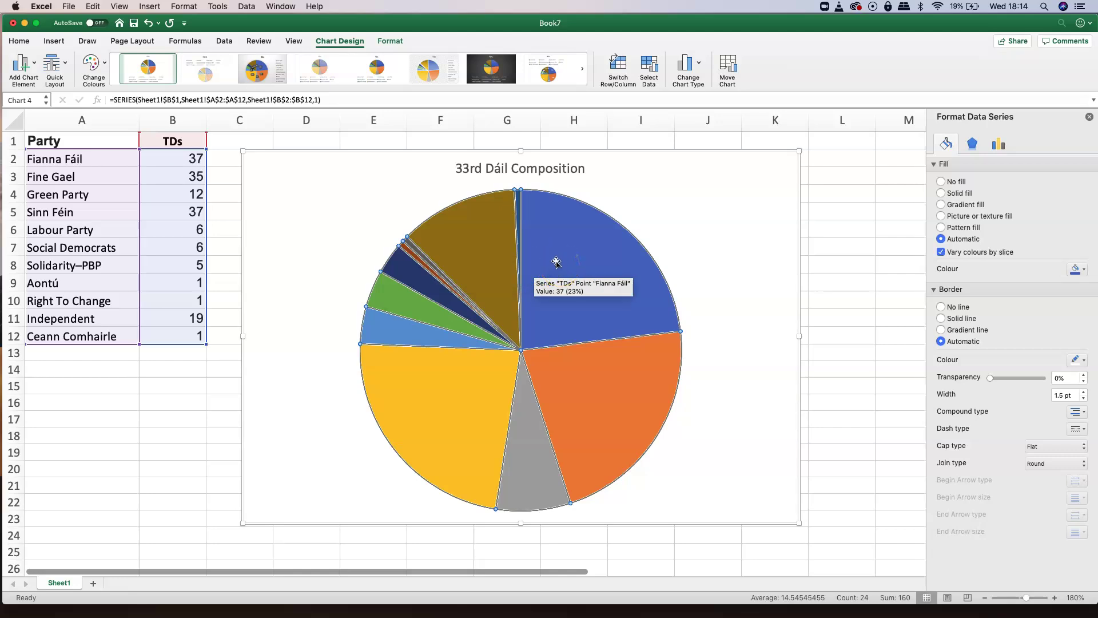
right_click(557, 262)
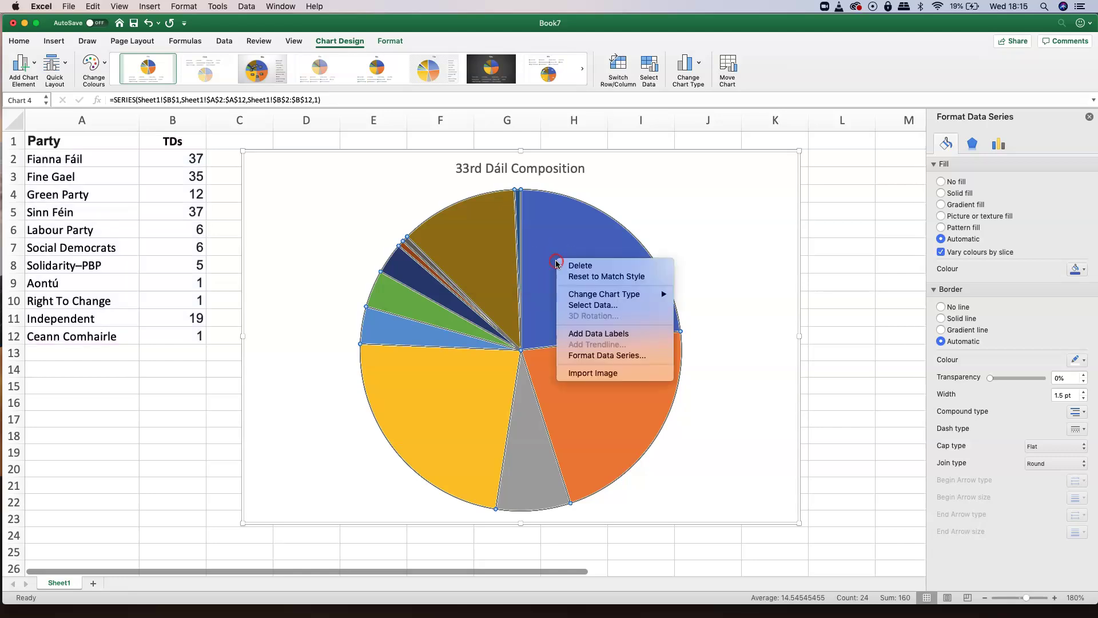
left_click(612, 336)
left_click(595, 284)
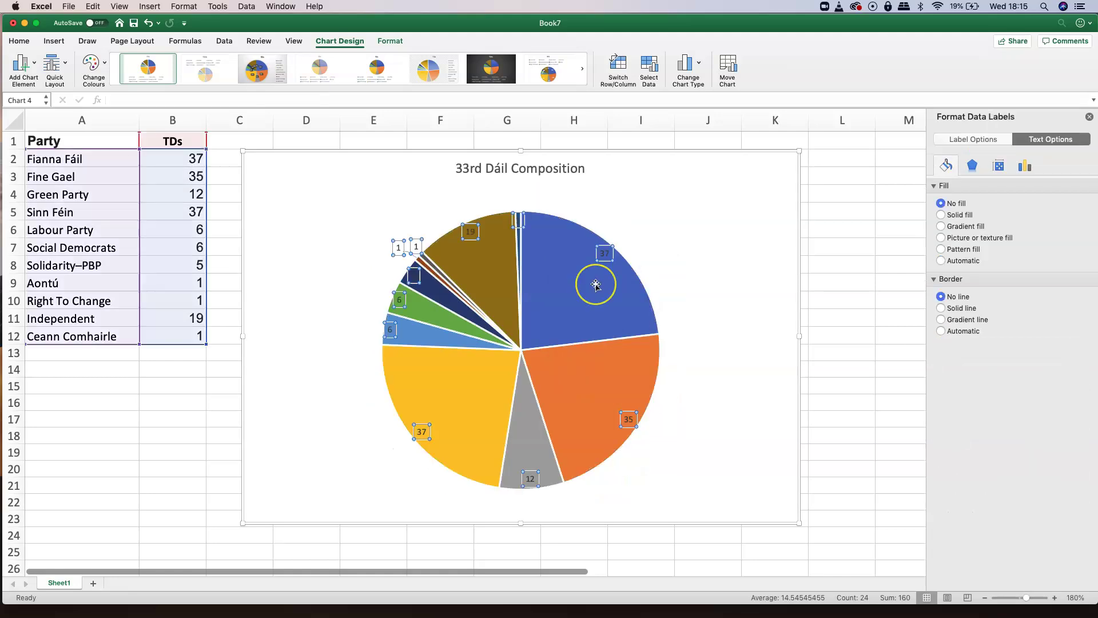
left_click(578, 289)
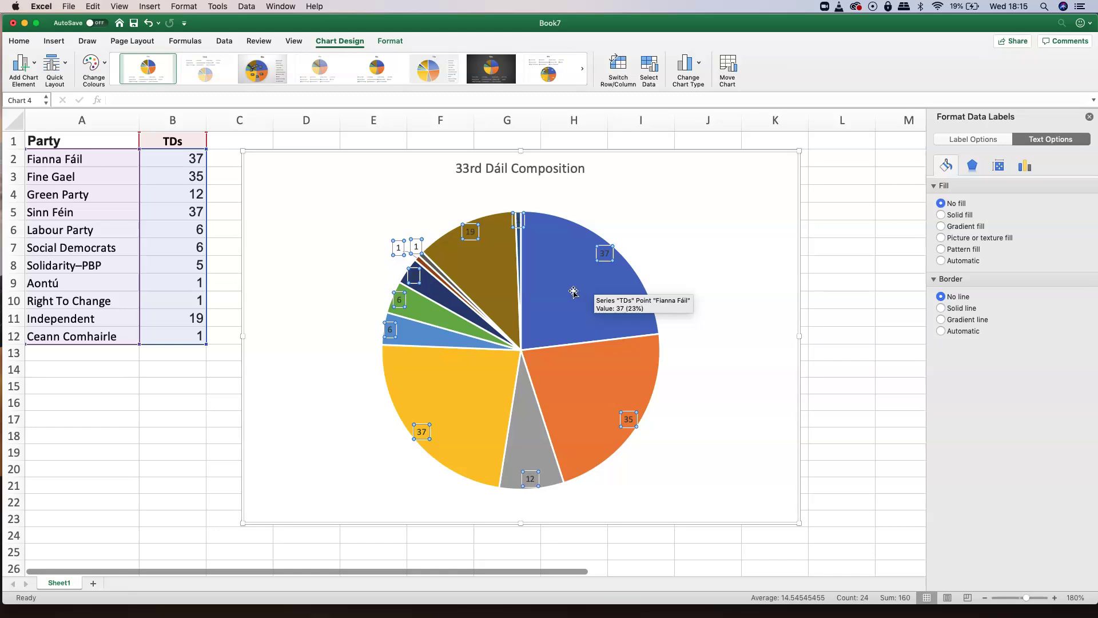
In Format Data Labels, tick Category Name so labels show party names with counts
right_click(574, 293)
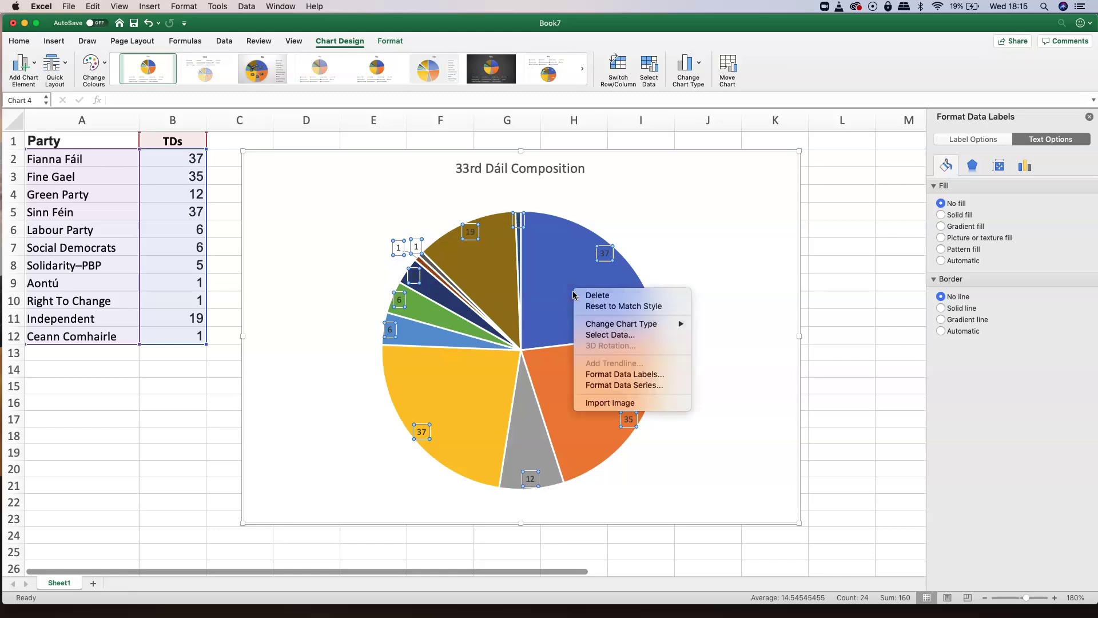
left_click(651, 377)
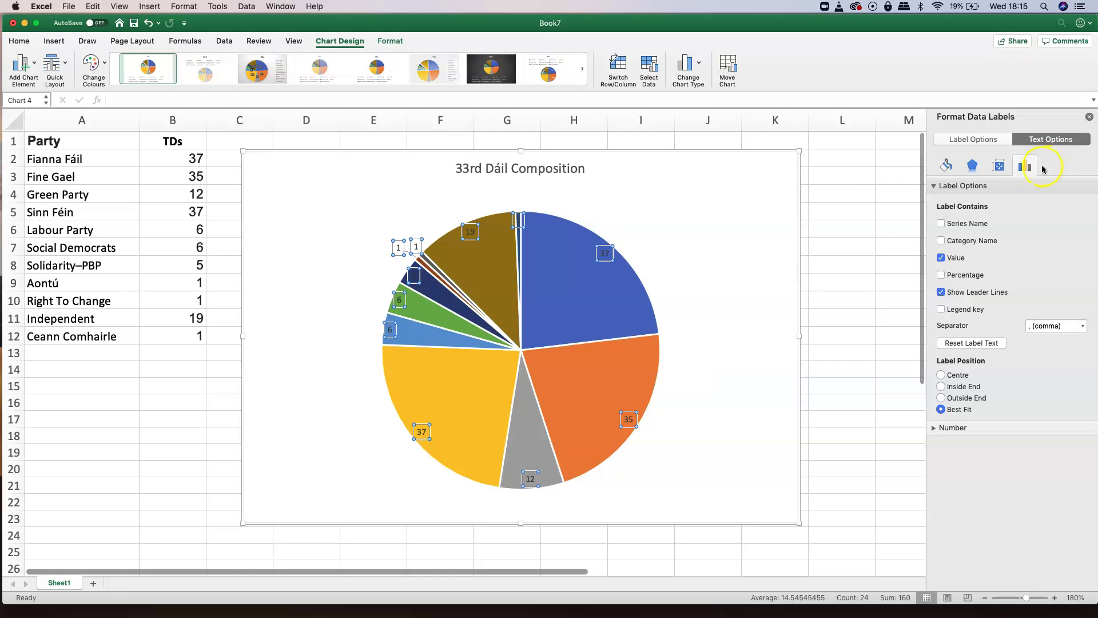
left_click(948, 168)
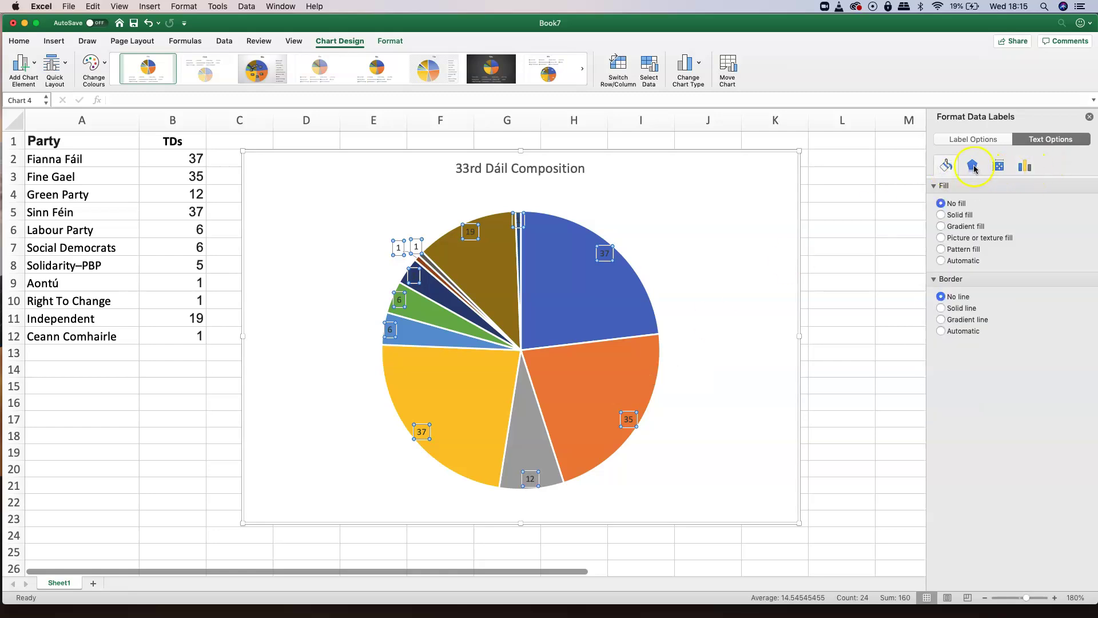
left_click(972, 166)
left_click(1002, 167)
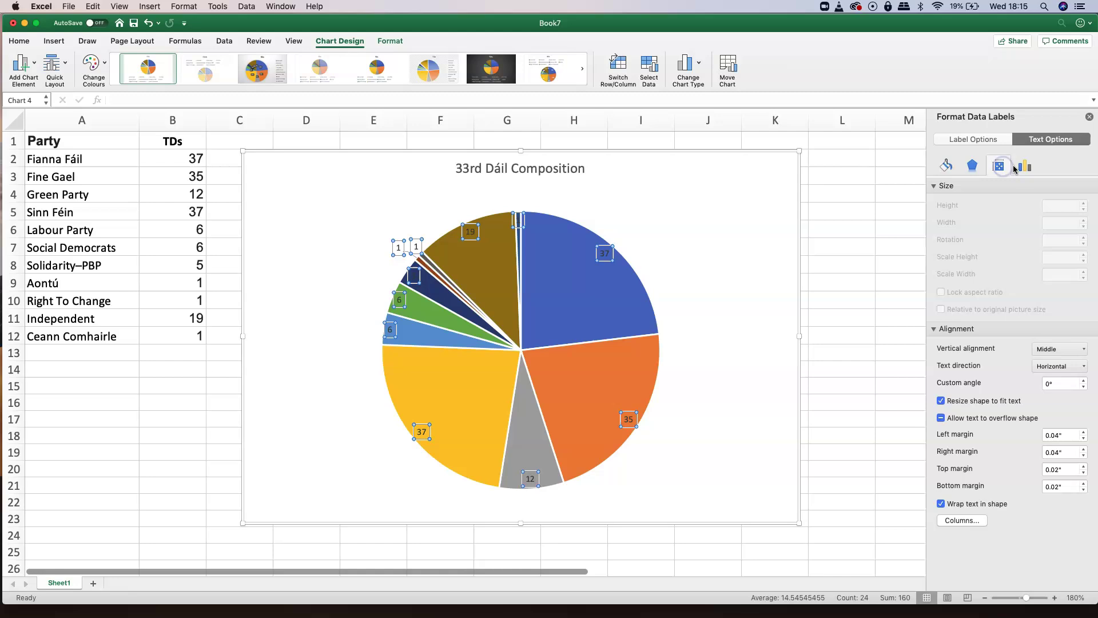
left_click(1025, 167)
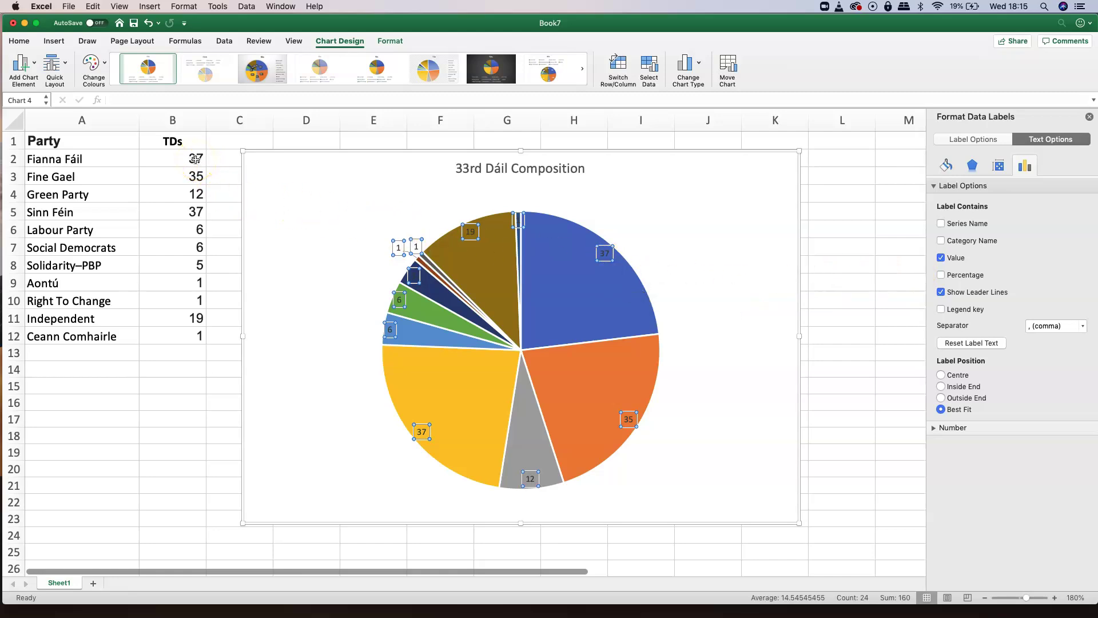
left_click(942, 242)
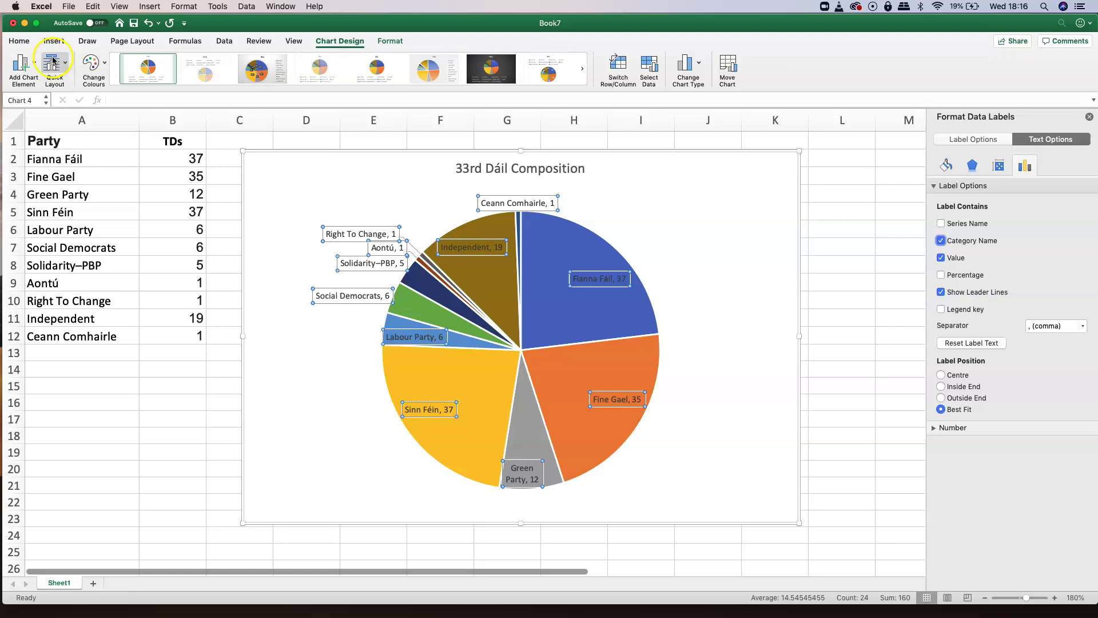
Increase the data label font size twice, to 10.5
left_click(29, 43)
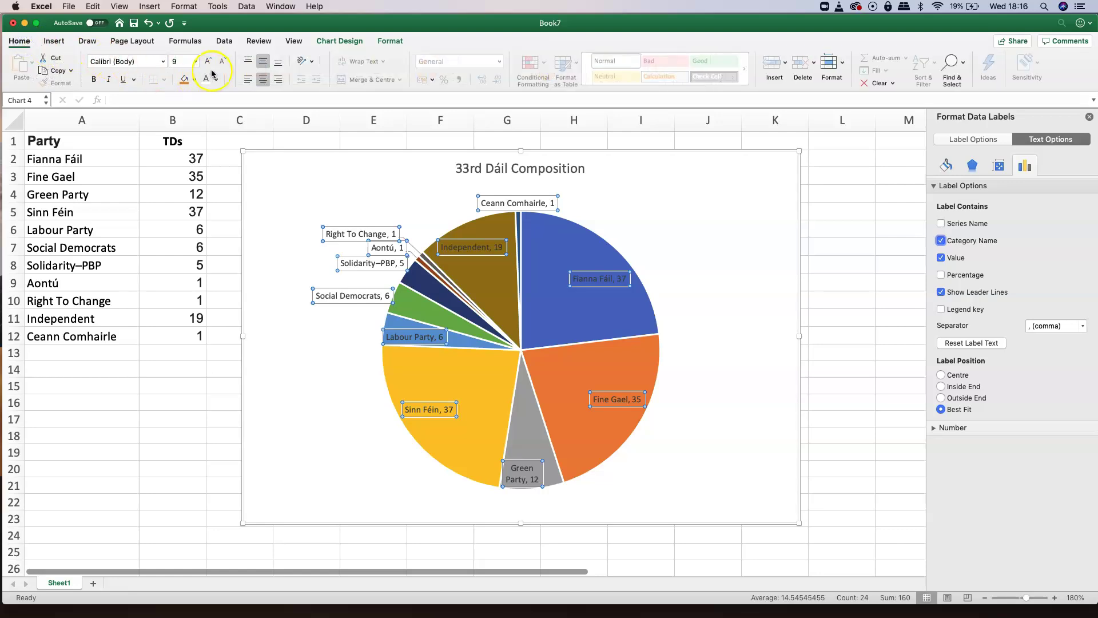
left_click(210, 63)
left_click(210, 63)
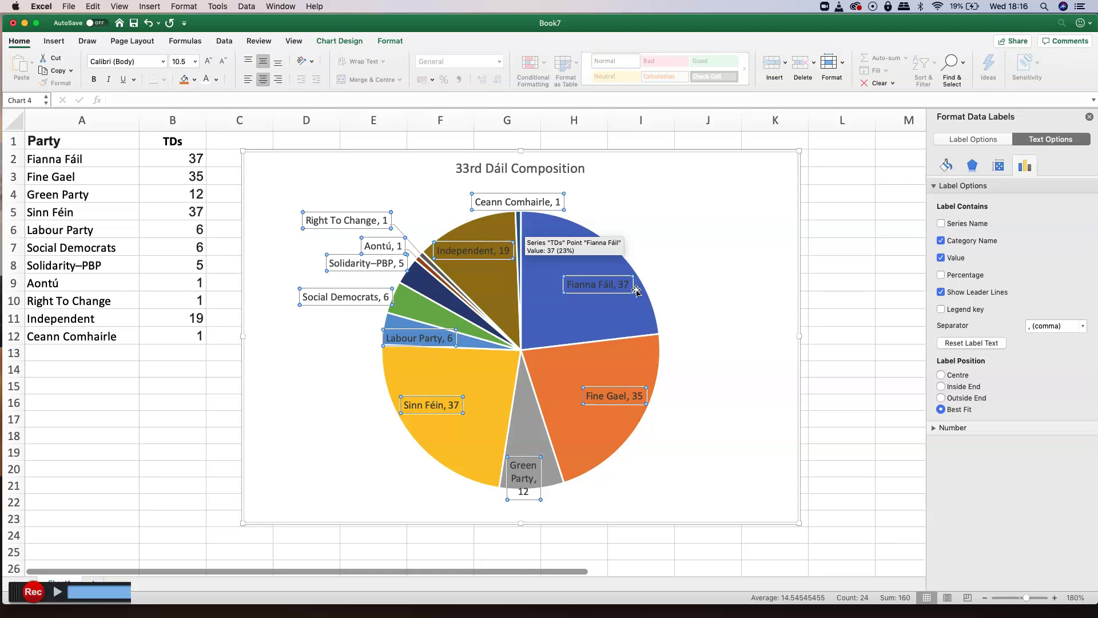
Reposition the Fine Gael, Fianna Fáil, Sinn Féin, Green Party, Social Democrats and Right To Change labels
left_click(577, 498)
mouse_move(538, 484)
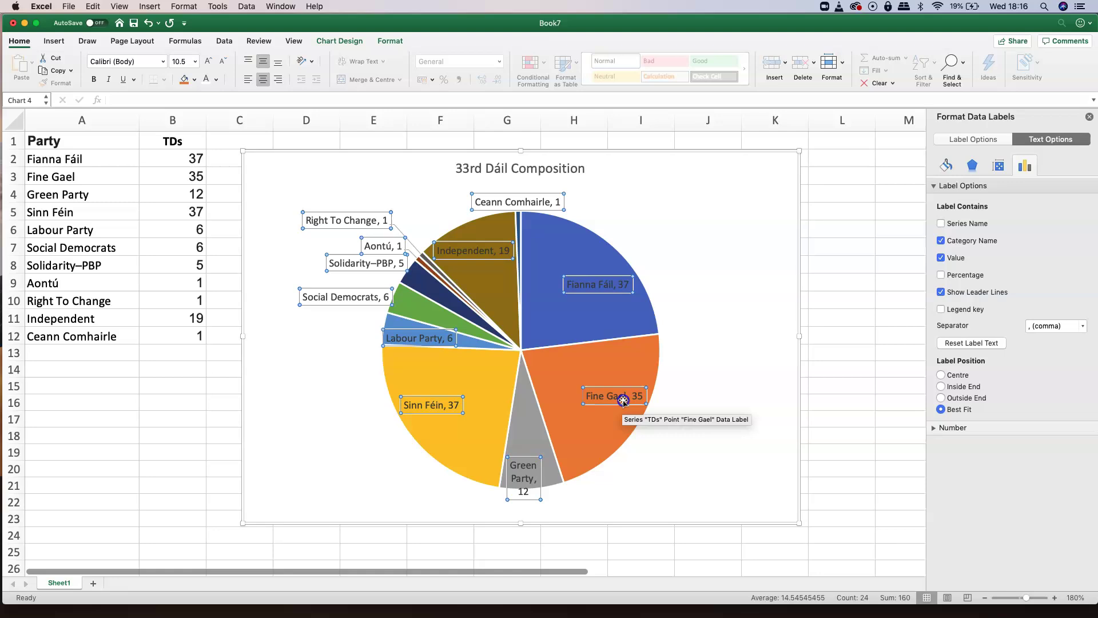
left_click_drag(628, 395, 611, 396)
left_click_drag(599, 286, 584, 286)
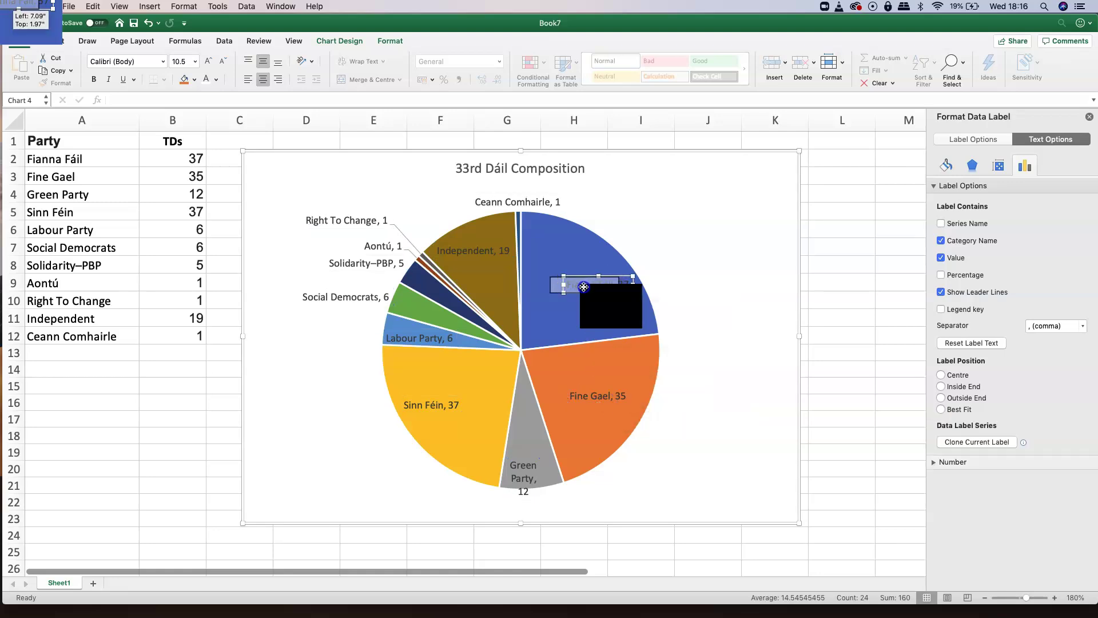
left_click_drag(444, 404, 457, 402)
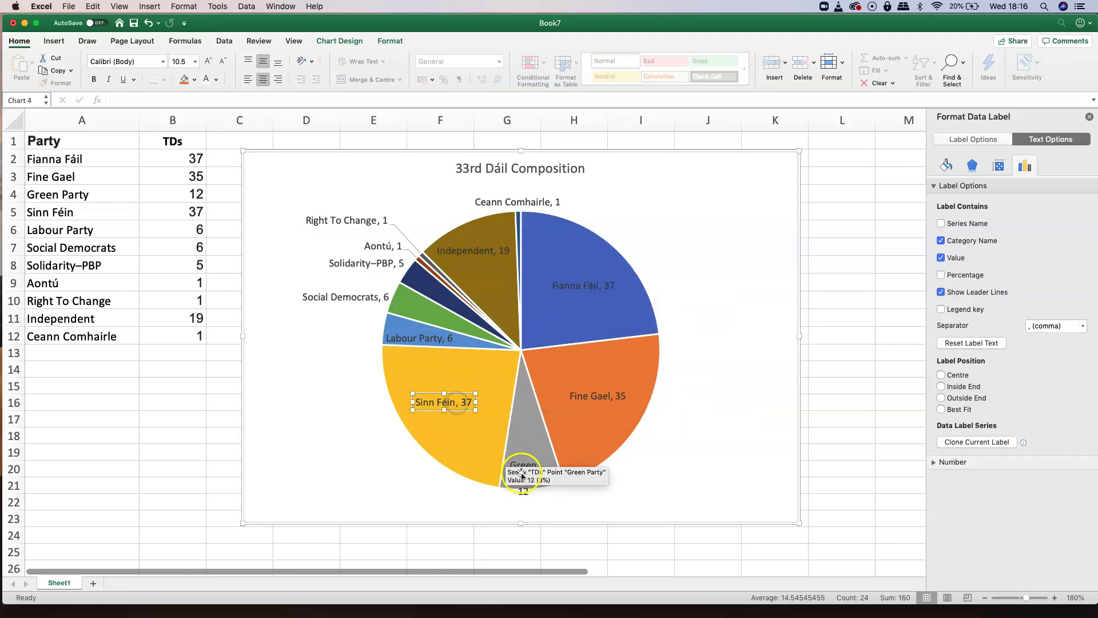
left_click(523, 479)
left_click_drag(522, 480, 536, 457)
left_click_drag(364, 302, 386, 227)
left_click(382, 253)
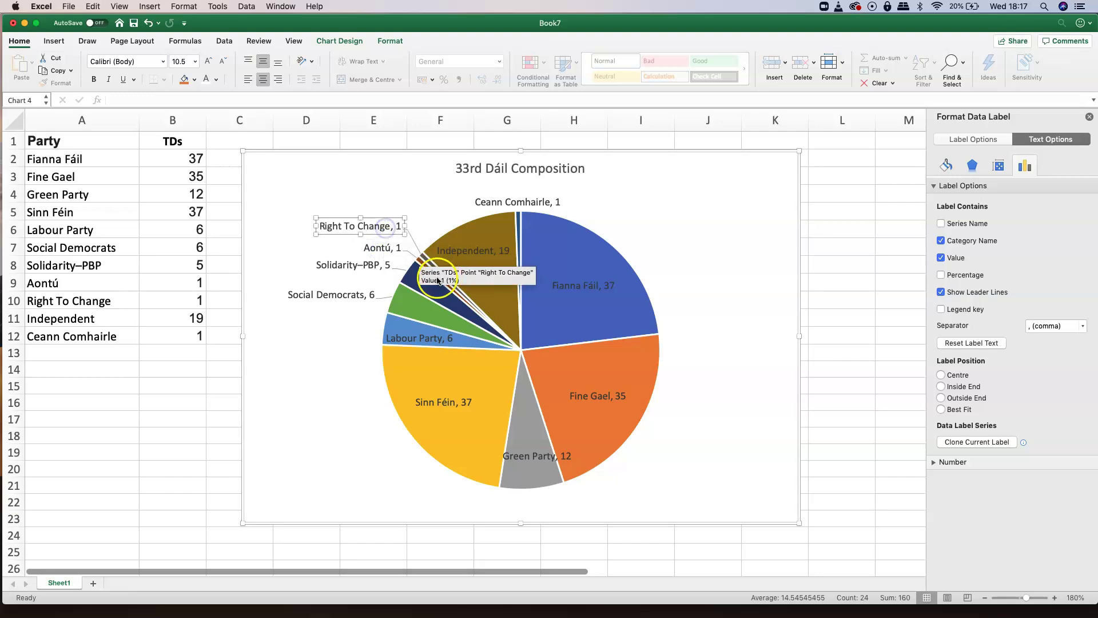
Rename the Green Party data label to 'Greens'
left_click(536, 456)
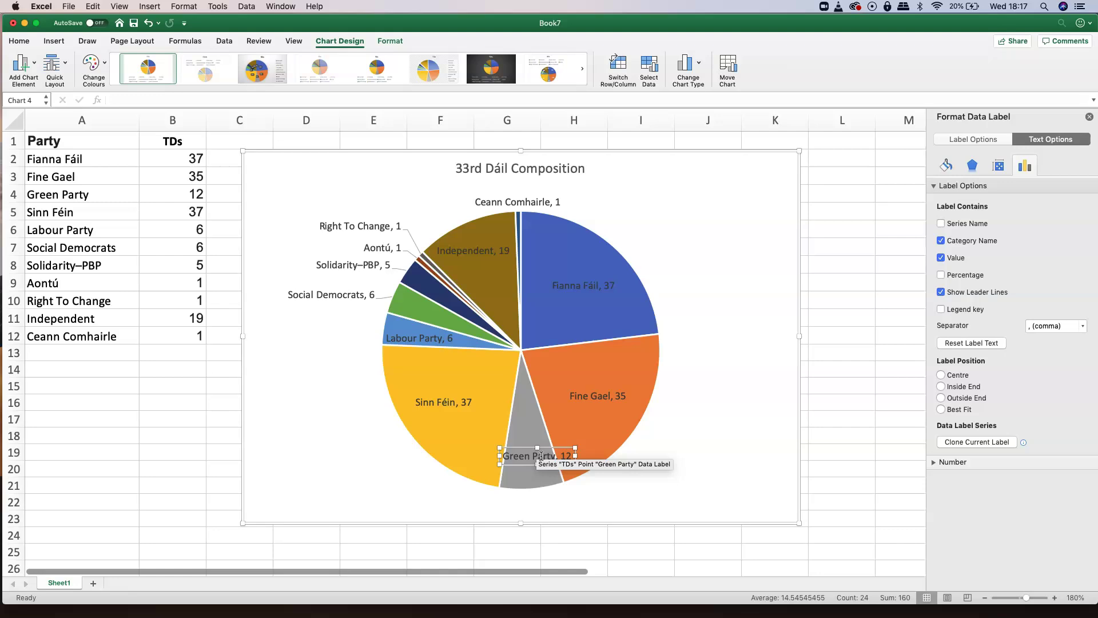
left_click(553, 456)
key("BackSpace")
key("BackSpace")
key("BackSpace")
key("BackSpace")
key("BackSpace")
key("BackSpace")
key("BackSpace")
key("BackSpace")
key("BackSpace")
key("BackSpace")
key("BackSpace")
key("BackSpace")
type("Greens")
left_click(556, 458)
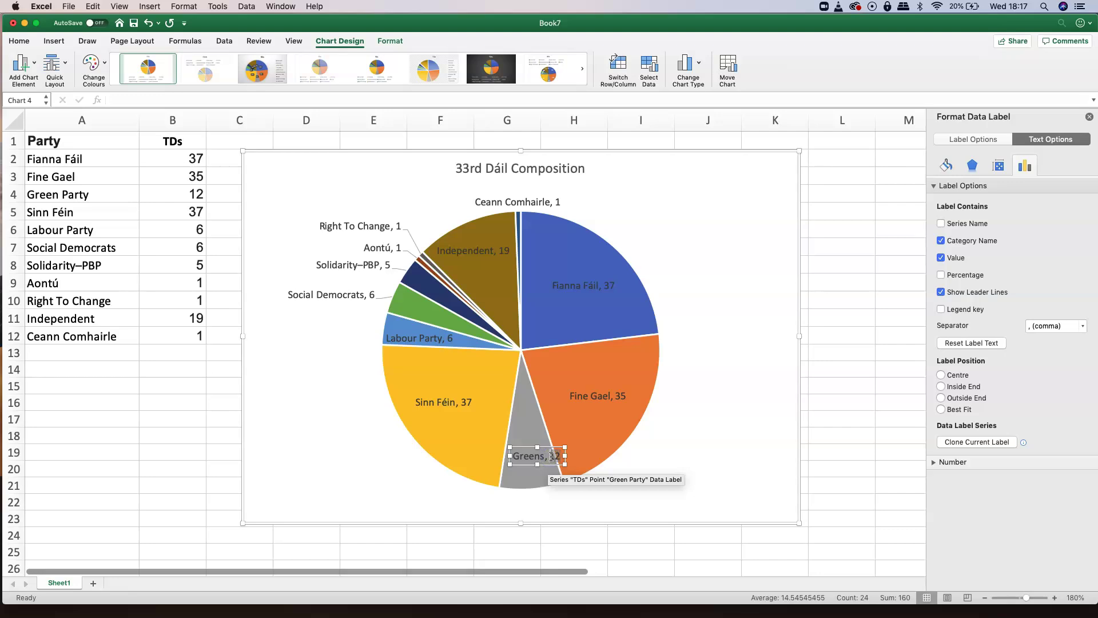
Narrow the Greens label so 12 wraps below, and move it into the grey slice
left_click_drag(565, 455, 557, 456)
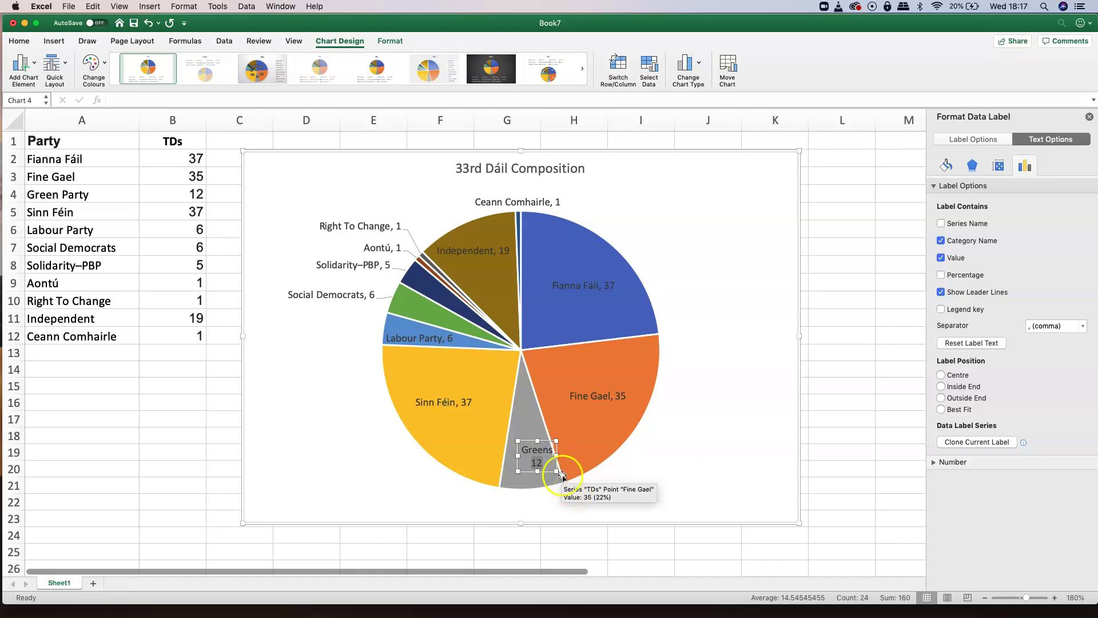
left_click(543, 445)
left_click_drag(544, 445, 533, 450)
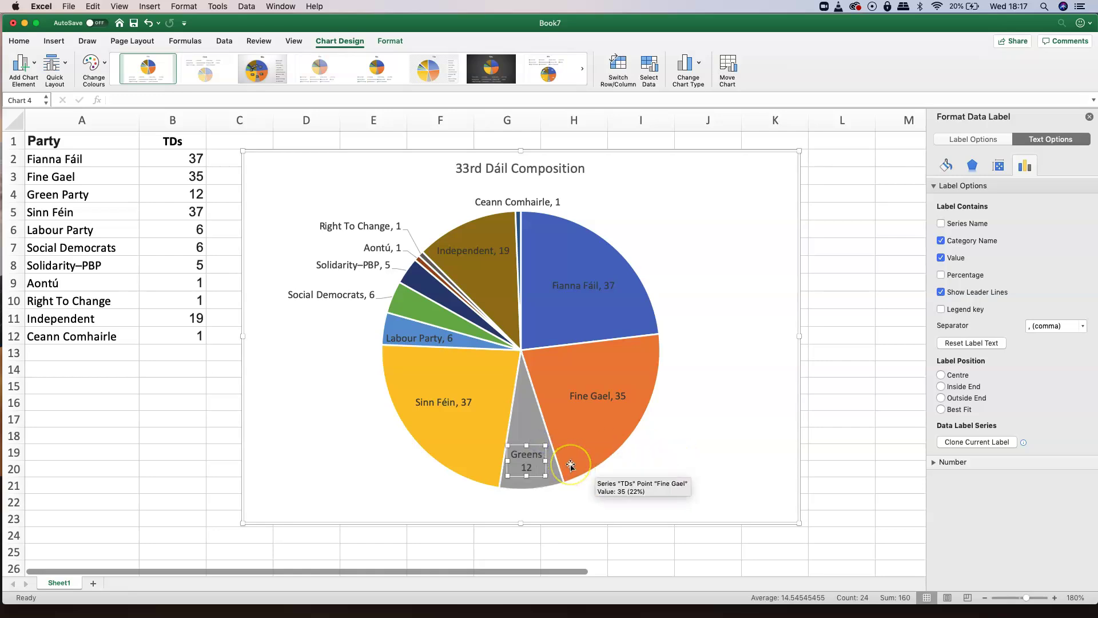
left_click_drag(523, 464, 540, 475)
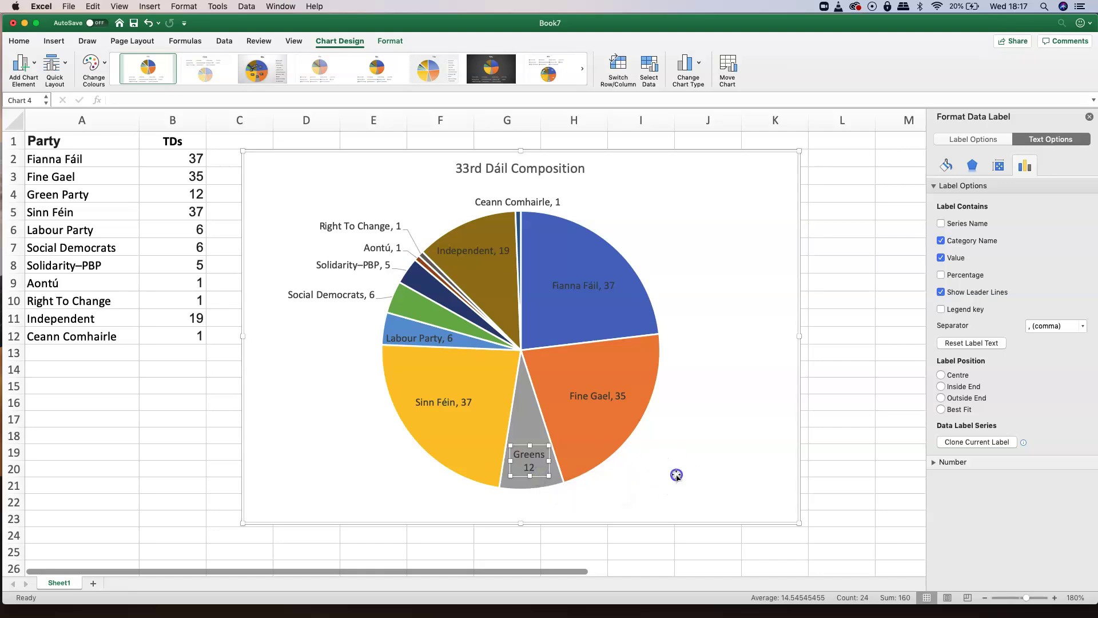
left_click(734, 503)
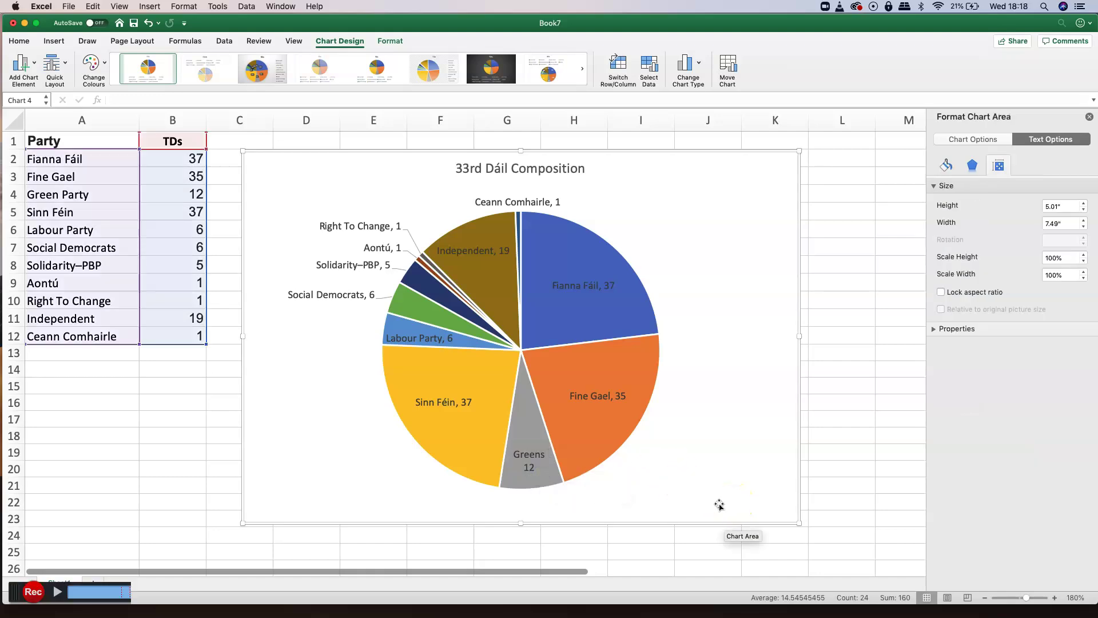